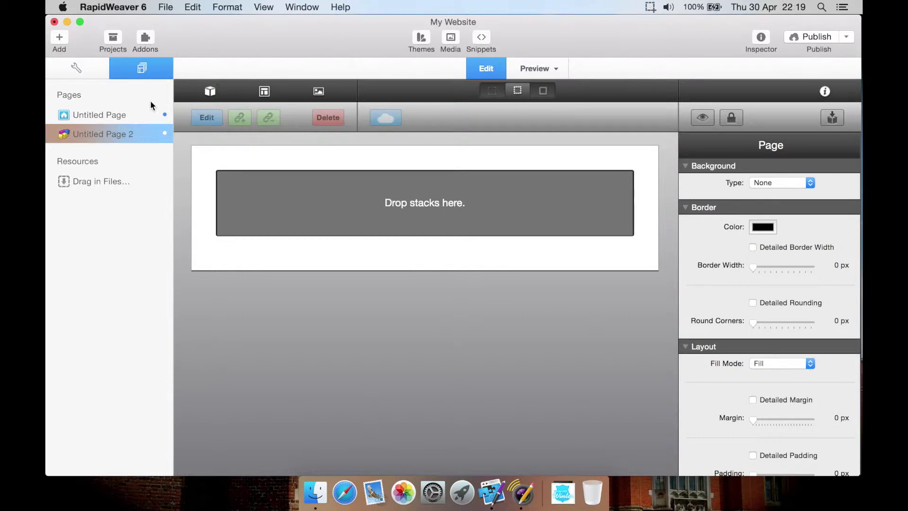
Open Untitled Page and read the Grid stack's description in the Stack Elements library.
left_click(142, 115)
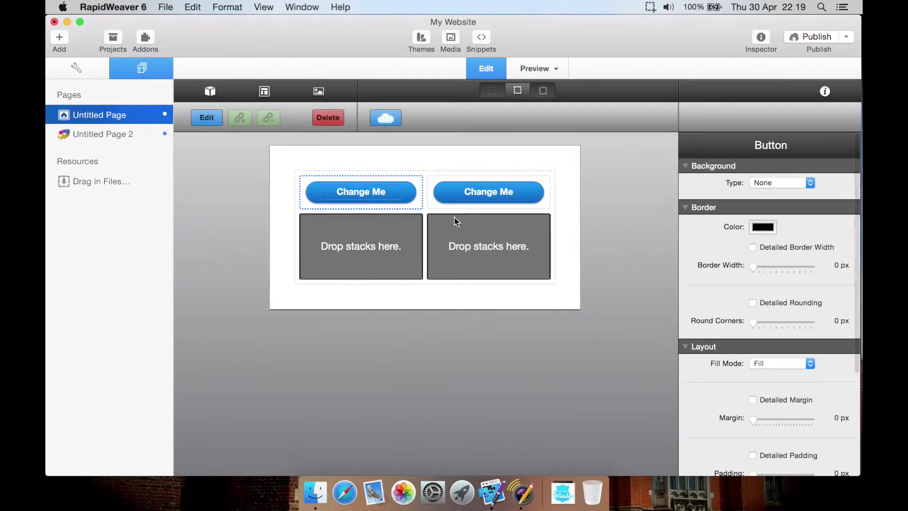
left_click(210, 90)
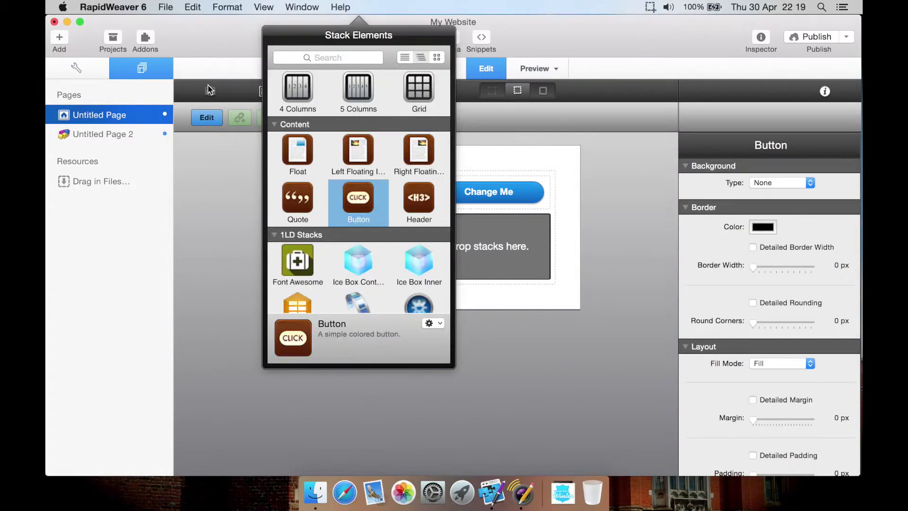
scroll(372, 236, "up", 4)
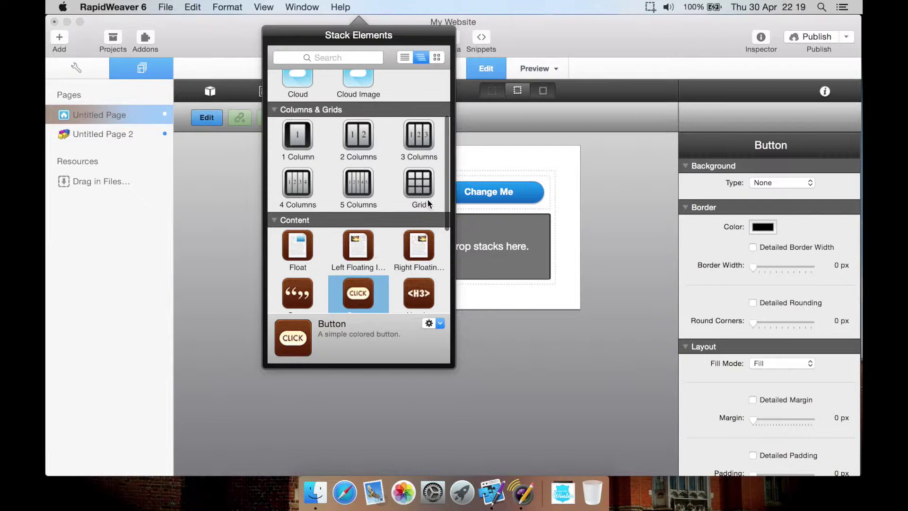
left_click(426, 187)
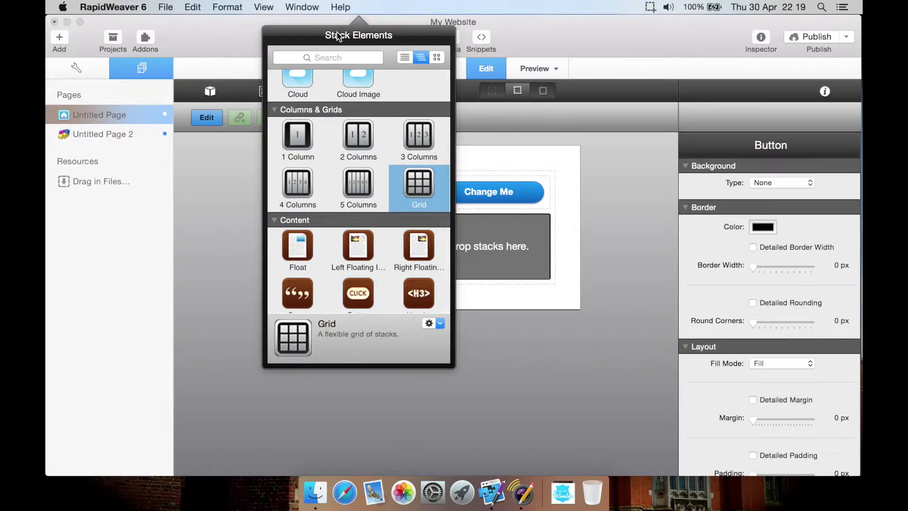
left_click(568, 186)
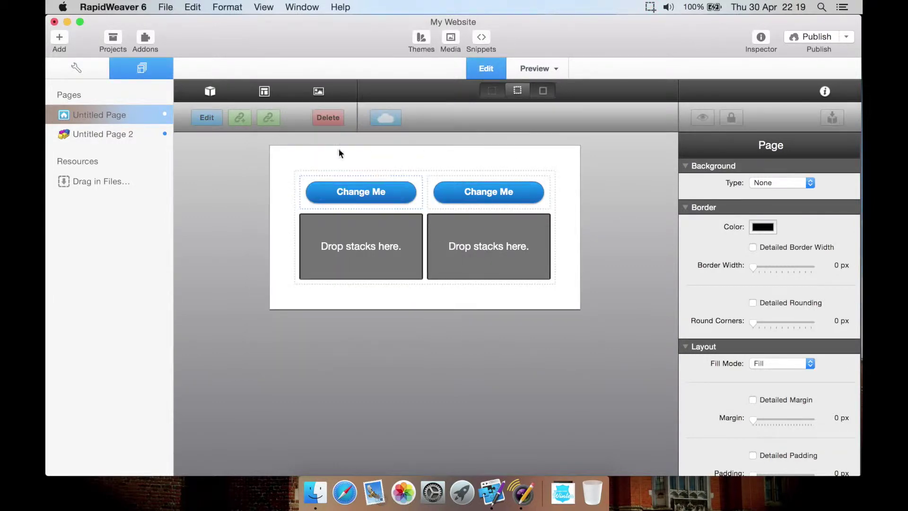
Look up the Button stack's description in the Stack Elements library, then close the library.
left_click(207, 92)
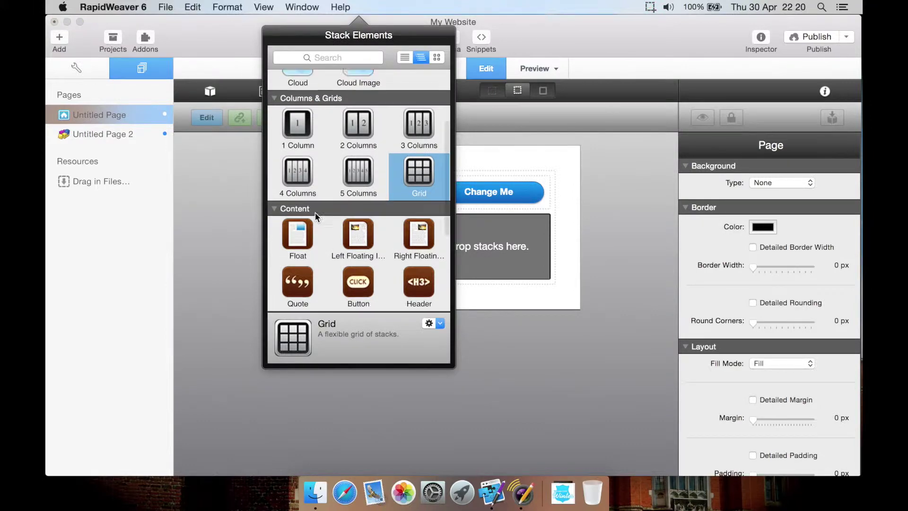
scroll(315, 217, "down", 3)
scroll(315, 217, "up", 4)
scroll(315, 213, "down", 5)
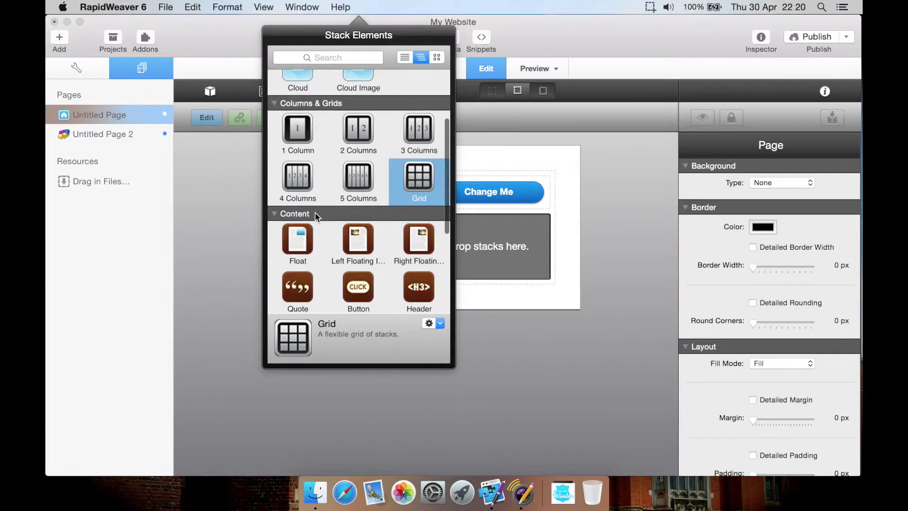
left_click(358, 200)
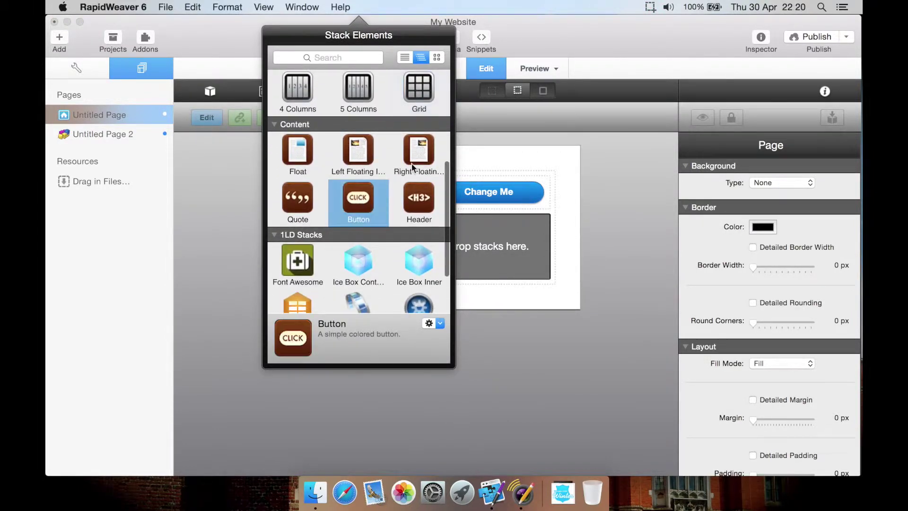
left_click(580, 178)
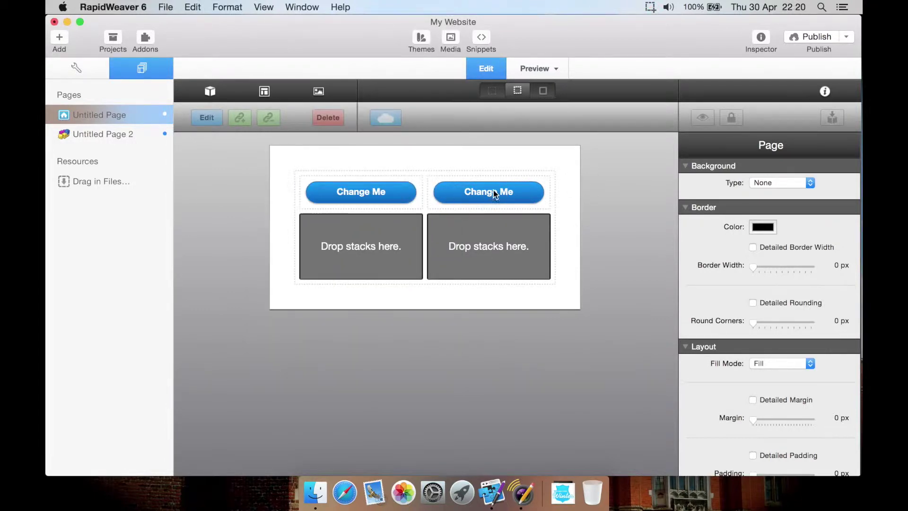
Preview Untitled Page at iPhone size, where the second Change Me button is cut off.
left_click(536, 68)
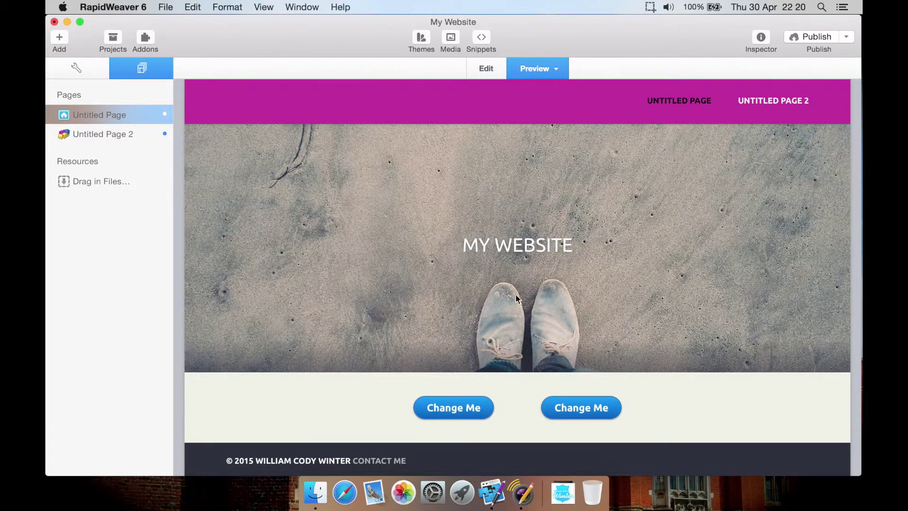
left_click(555, 69)
left_click(540, 144)
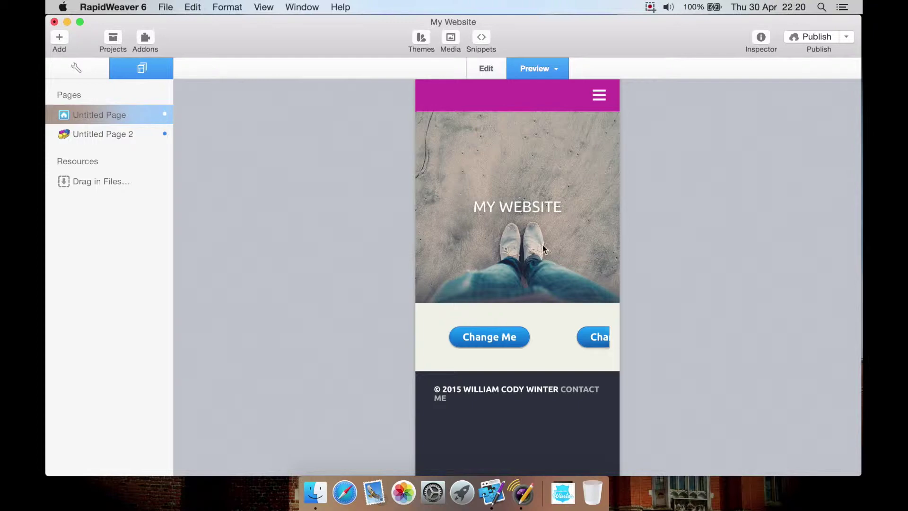
Return to edit mode on Untitled Page 2 and bring up the stack library.
left_click(477, 71)
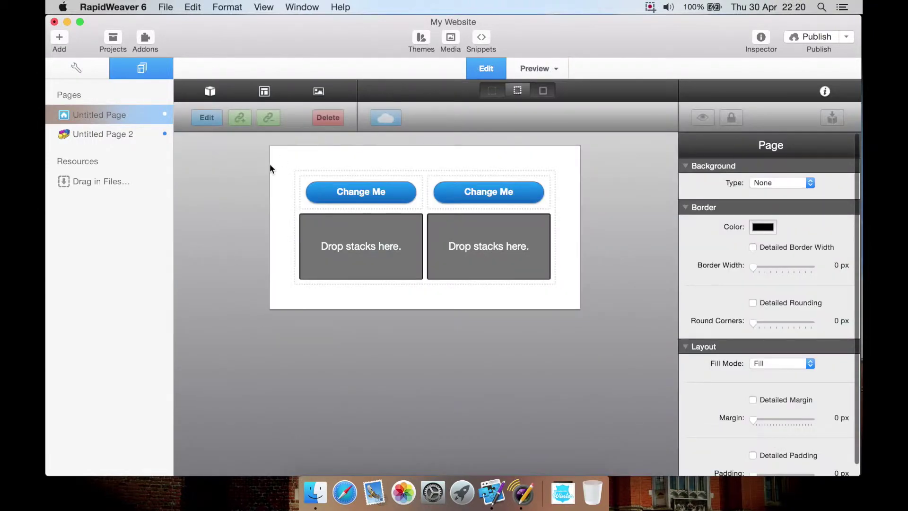
left_click(157, 134)
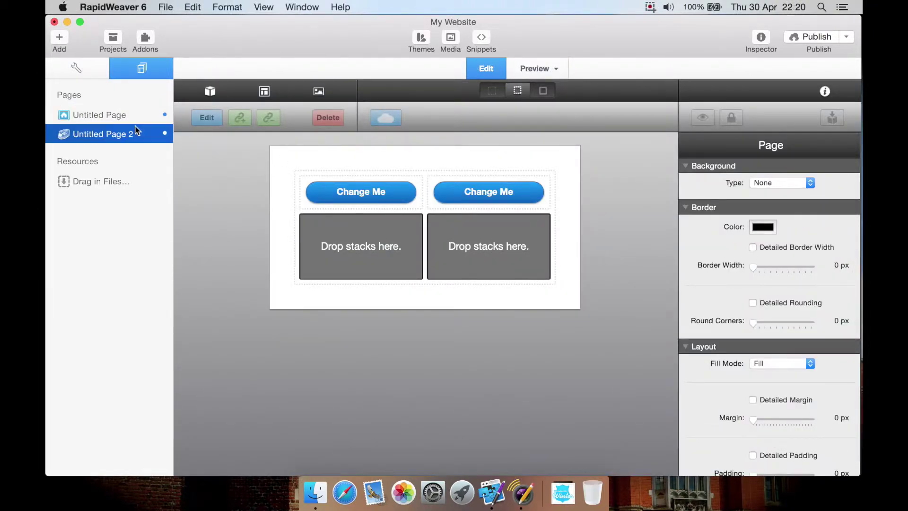
left_click(210, 91)
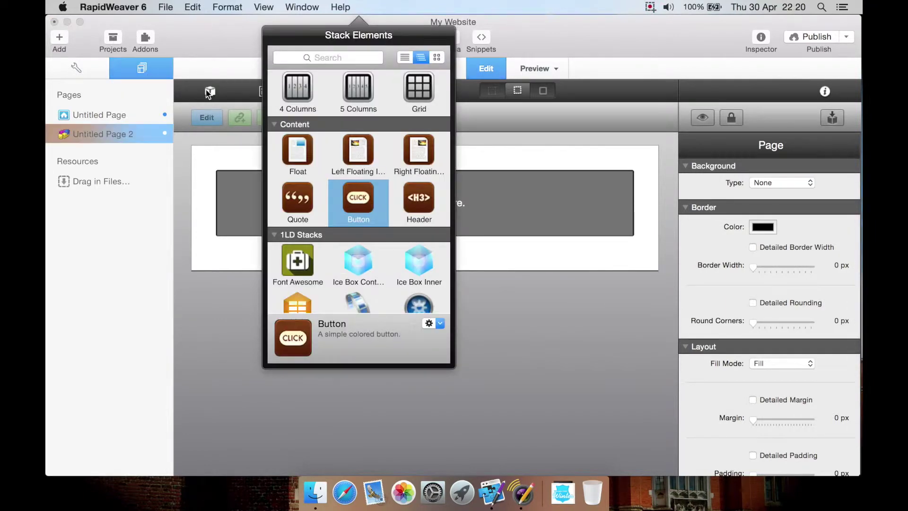
Find Responsive Grids 1.0.6 under 1LD Stacks and inspect its gear menu without choosing anything.
scroll(325, 260, "down", 2)
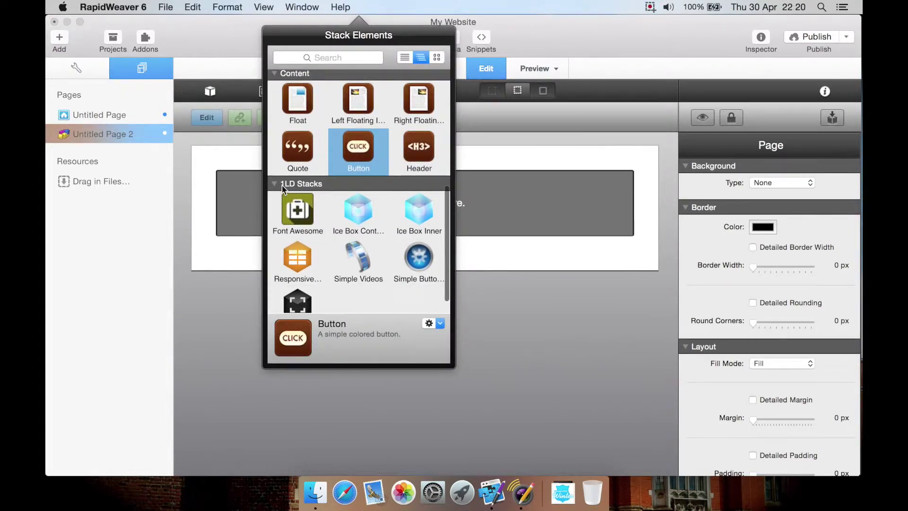
scroll(315, 237, "down", 1)
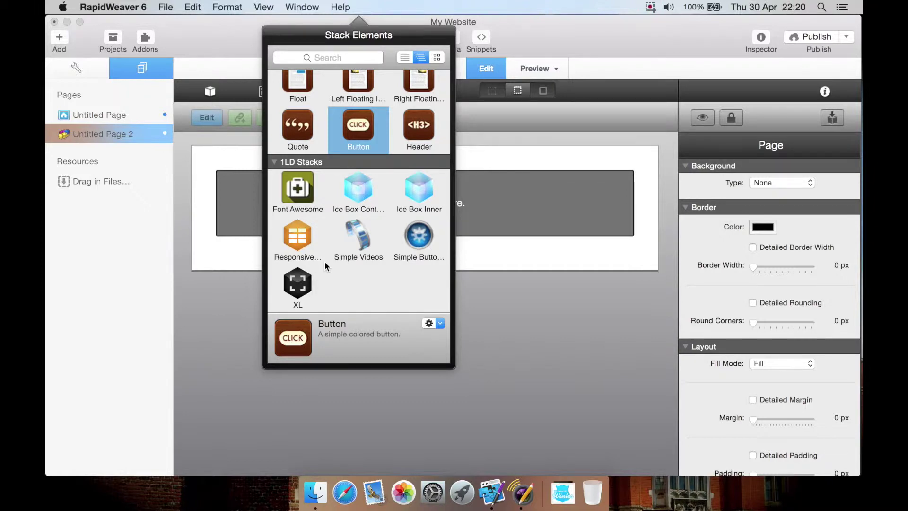
left_click(293, 232)
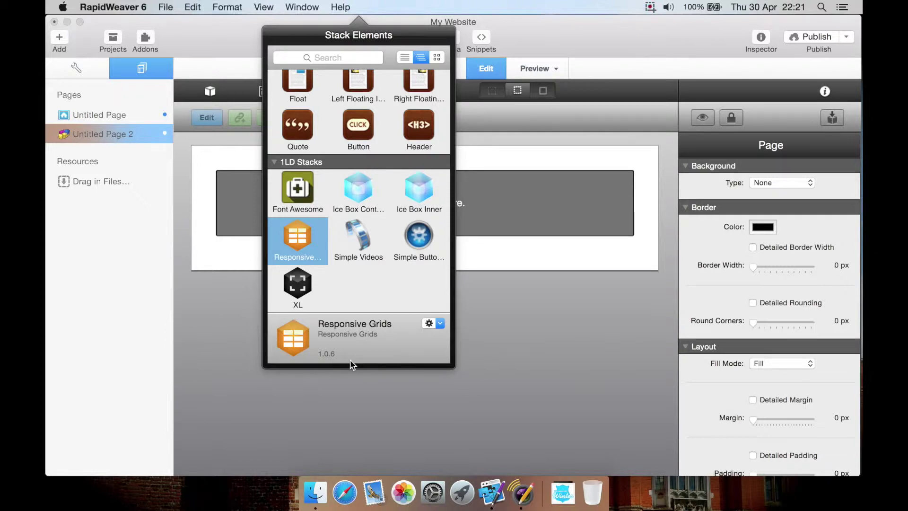
left_click(436, 323)
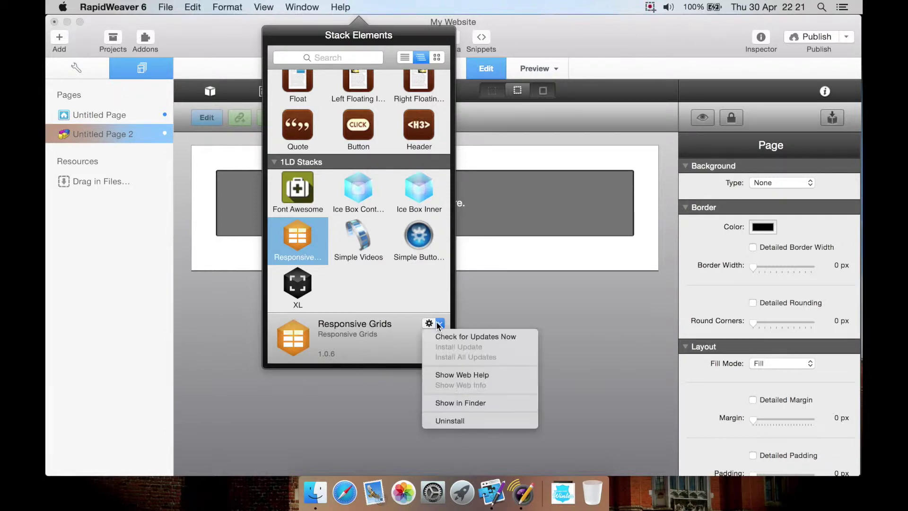
left_click(476, 336)
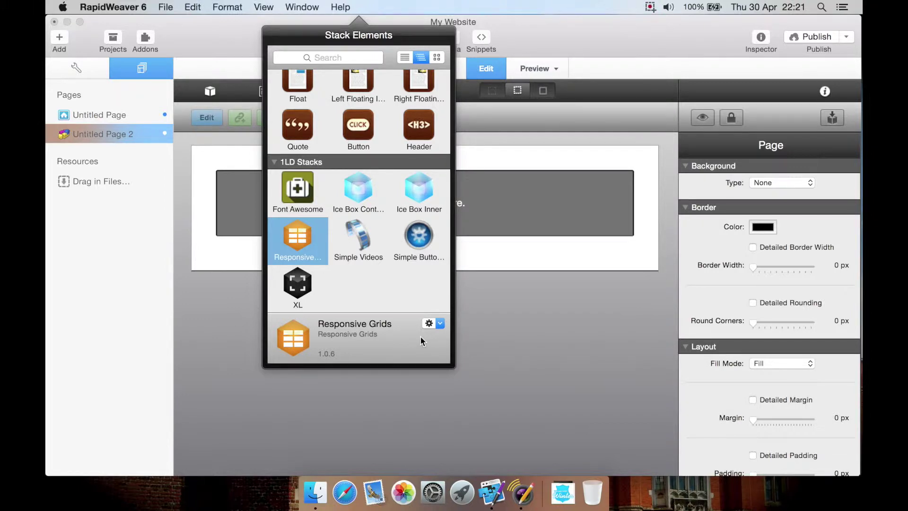
Add a Responsive Grids stack to Untitled Page 2's empty area and select it.
left_click_drag(297, 243, 528, 215)
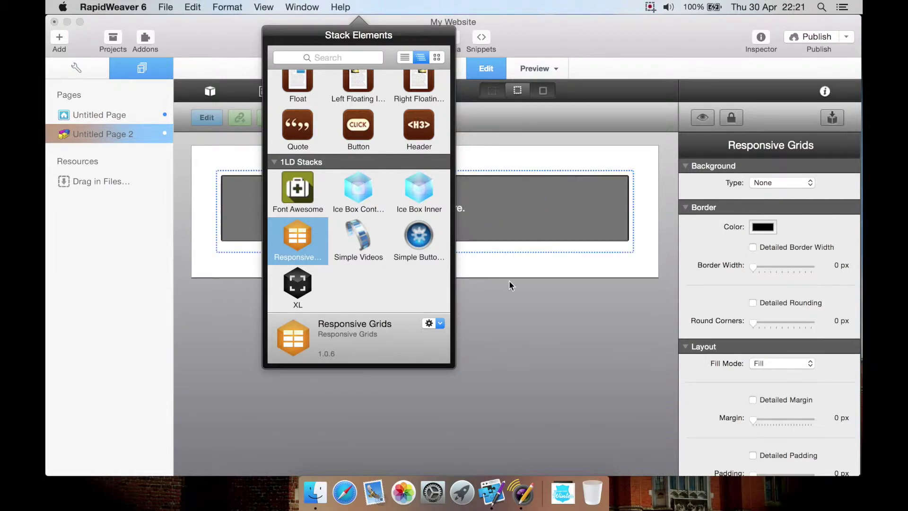
left_click(509, 280)
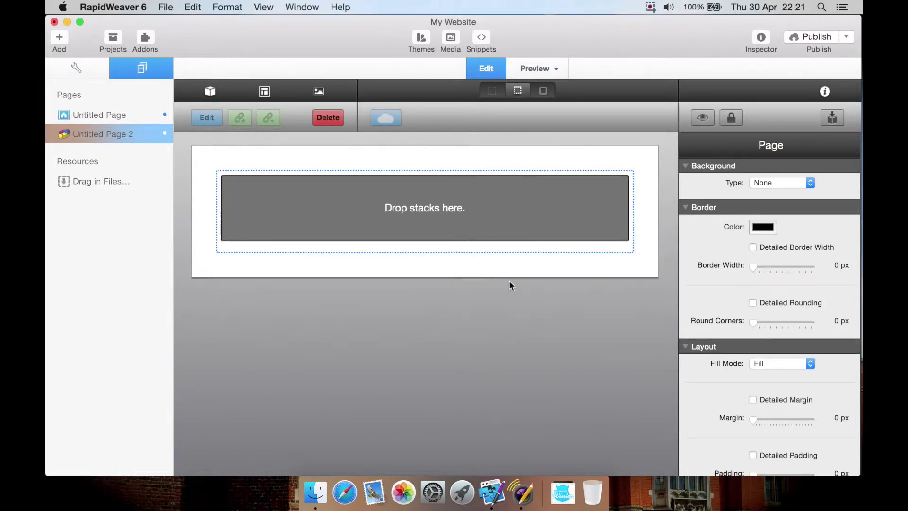
left_click(478, 216)
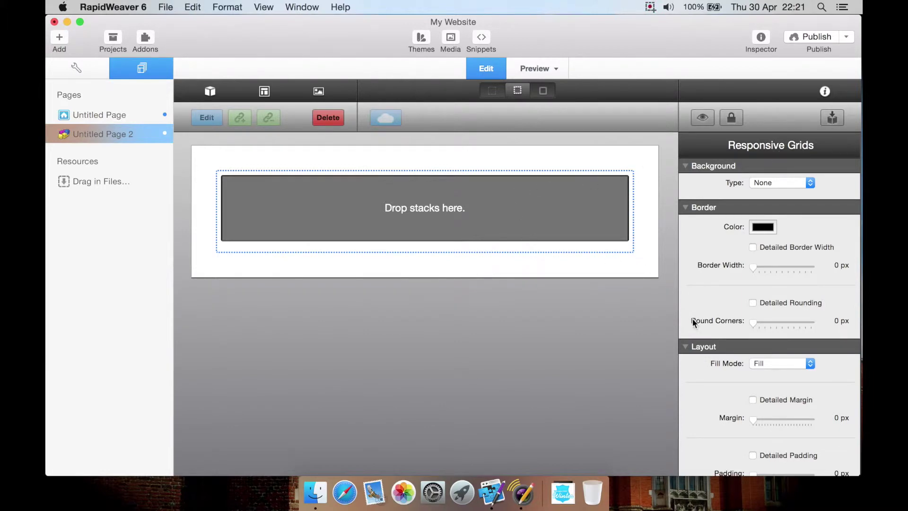
scroll(725, 353, "down", 5)
scroll(724, 353, "up", 3)
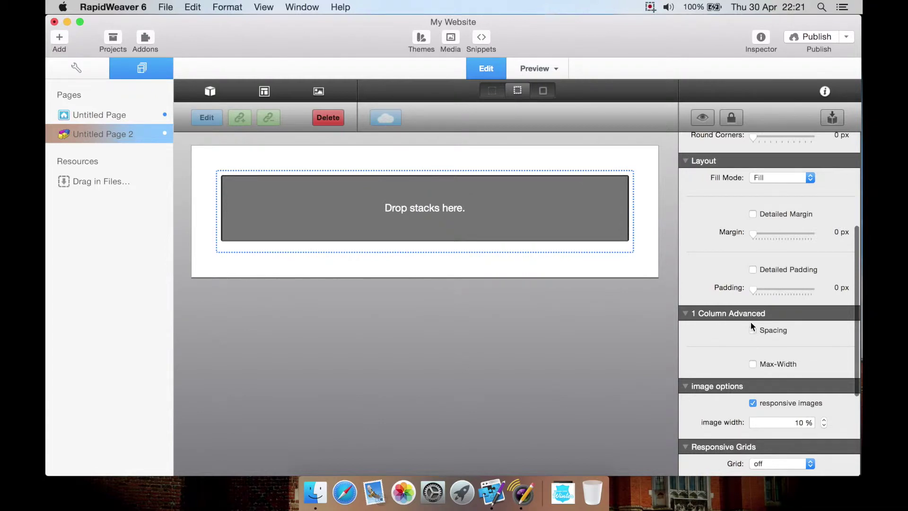
Leave column spacing off and enable Max-Width 500 px with Left centering.
left_click(752, 331)
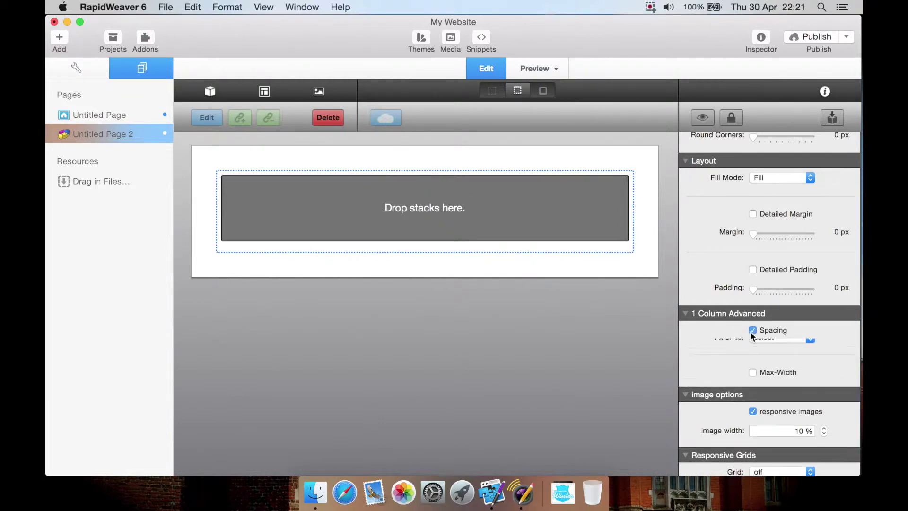
left_click(752, 330)
left_click(752, 330)
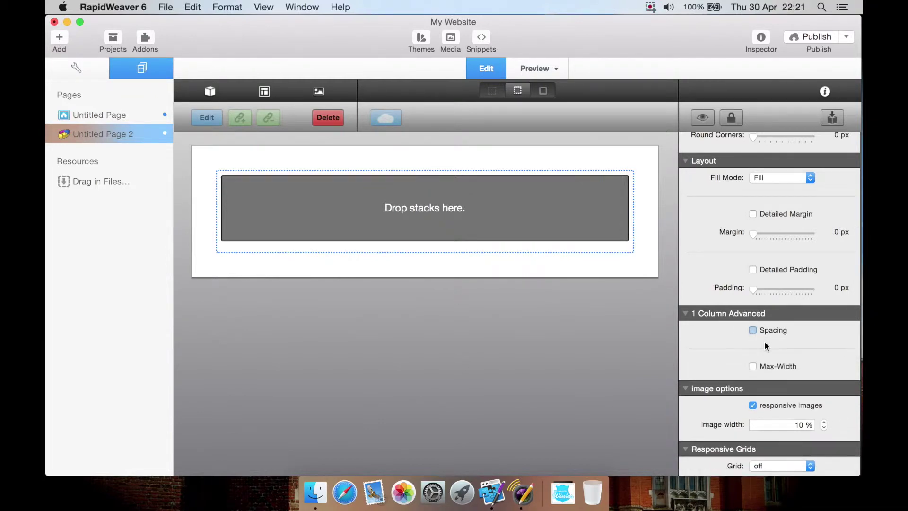
left_click(776, 347)
left_click(771, 348)
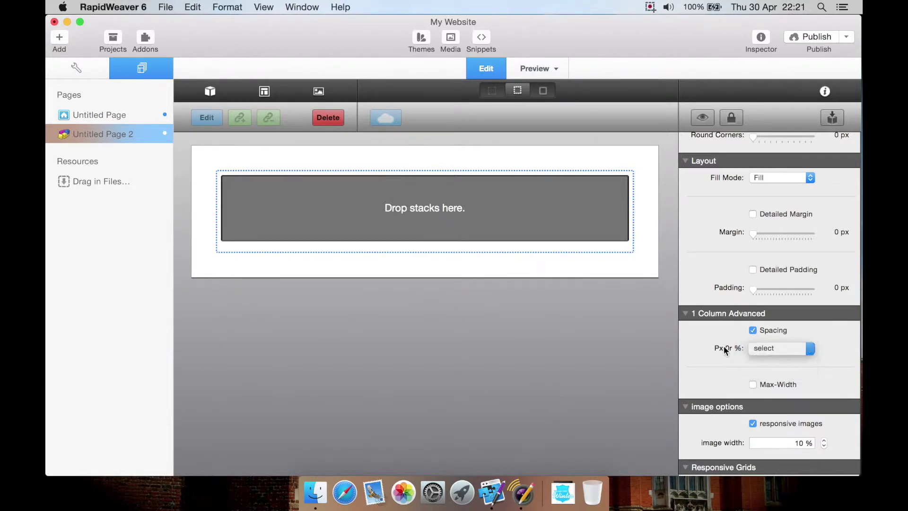
left_click(752, 331)
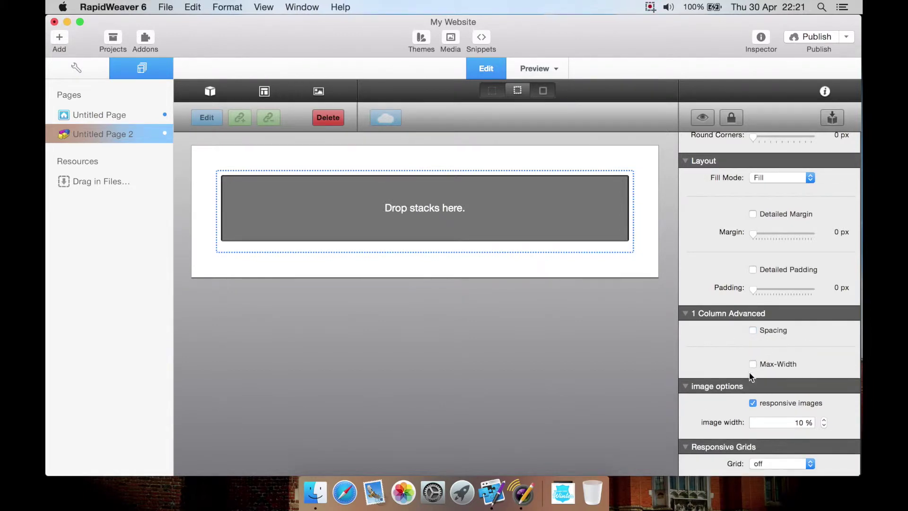
left_click(752, 364)
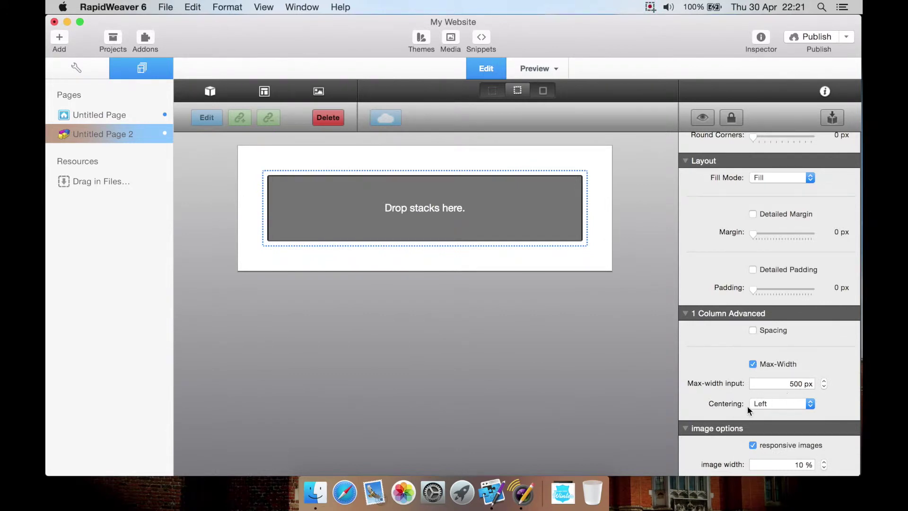
left_click(790, 403)
left_click(739, 378)
Turn off Max-Width and responsive images for the Responsive Grids stack.
left_click(752, 364)
scroll(722, 366, "down", 5)
scroll(721, 367, "down", 1)
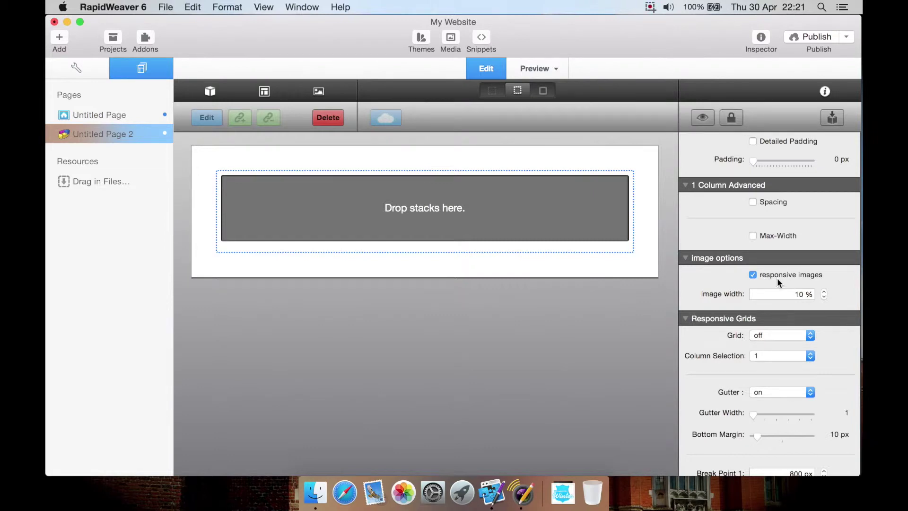
left_click(753, 274)
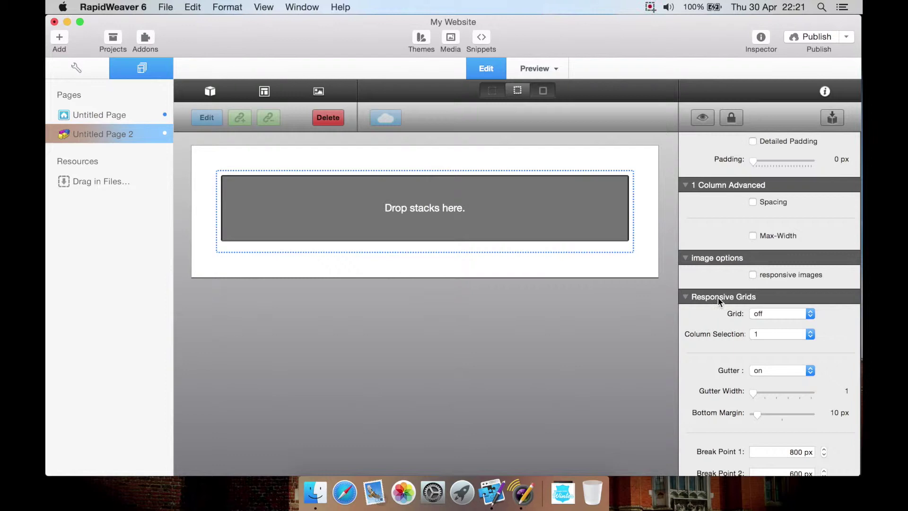
scroll(718, 301, "down", 1)
Switch the responsive grid on with 2 columns and 2 rows.
left_click(775, 301)
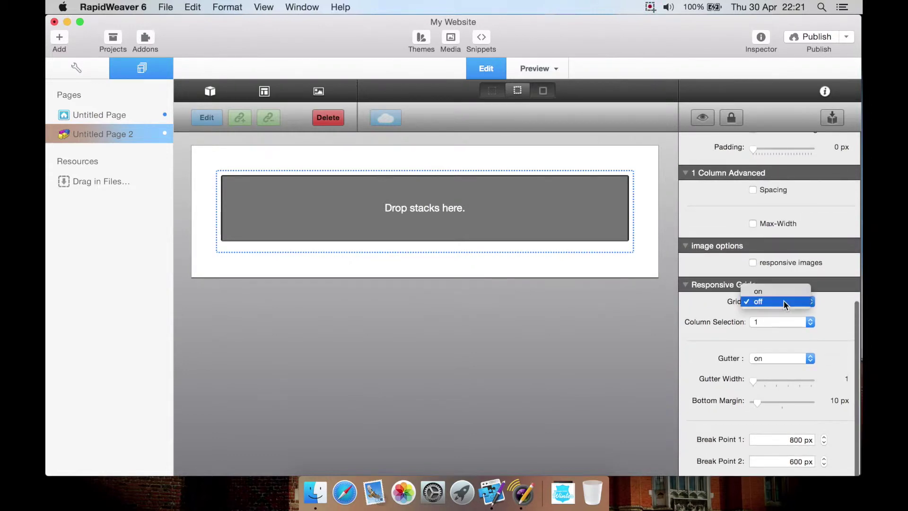
left_click(778, 293)
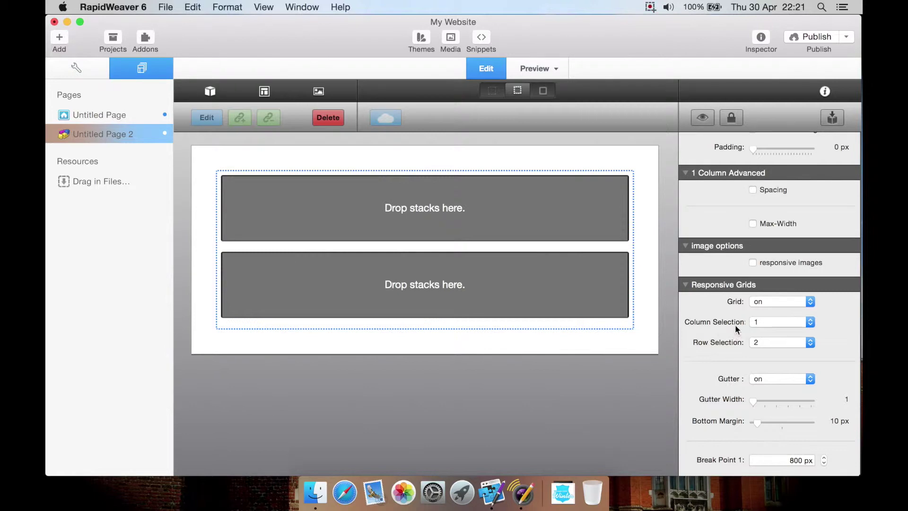
left_click(770, 322)
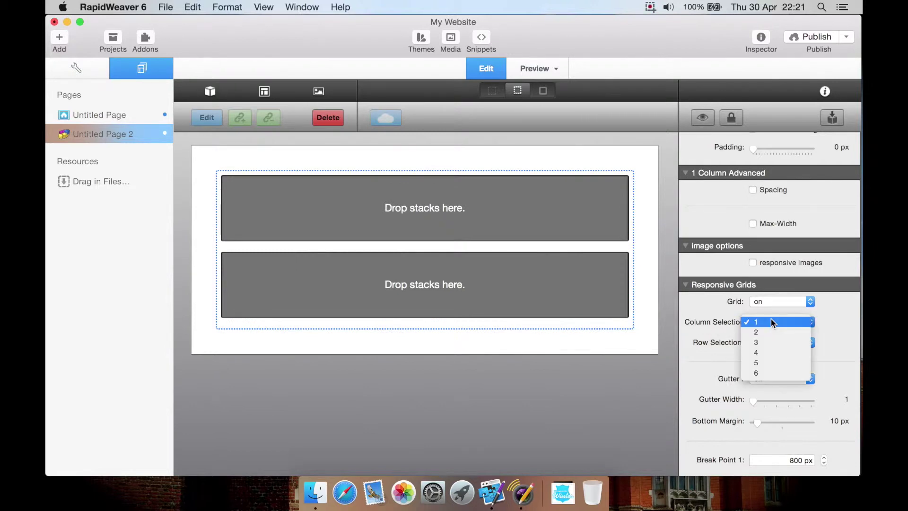
left_click(771, 321)
left_click(799, 338)
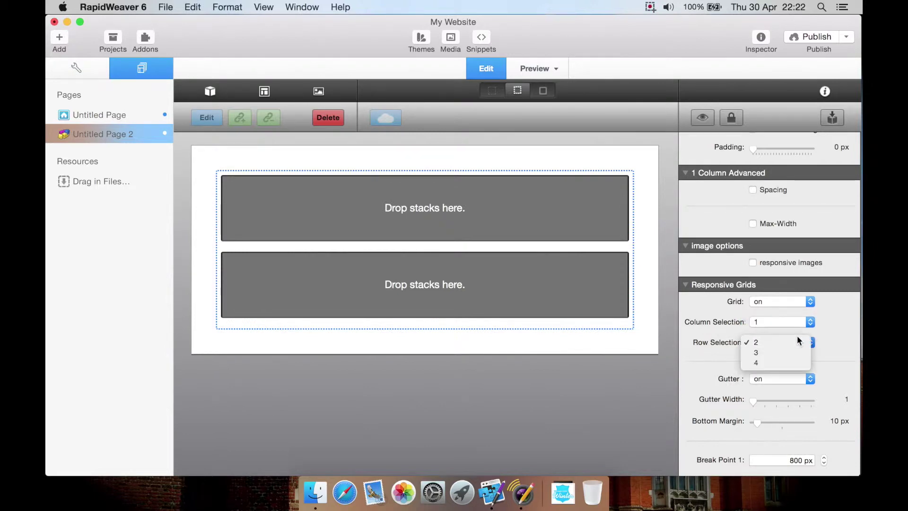
left_click(741, 322)
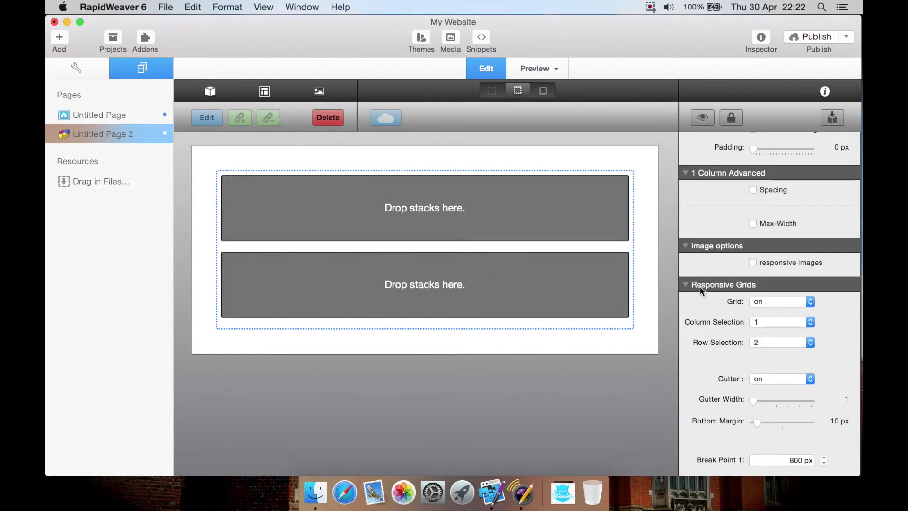
left_click(765, 326)
left_click(775, 331)
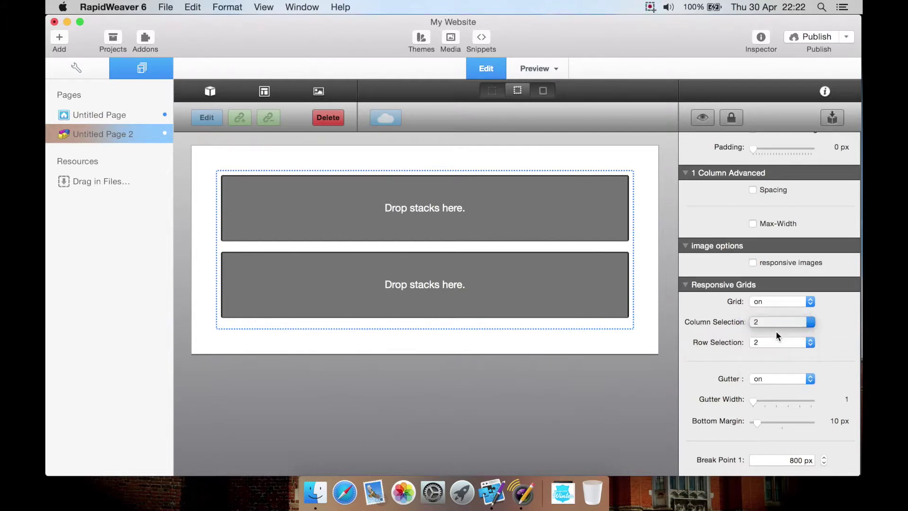
left_click(210, 91)
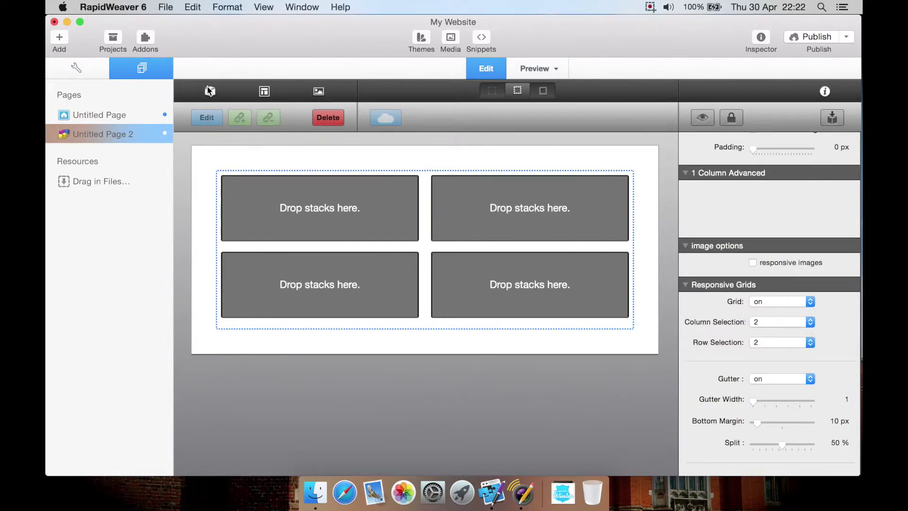
Drag a Button element into the left and right grid columns.
scroll(321, 126, "up", 1)
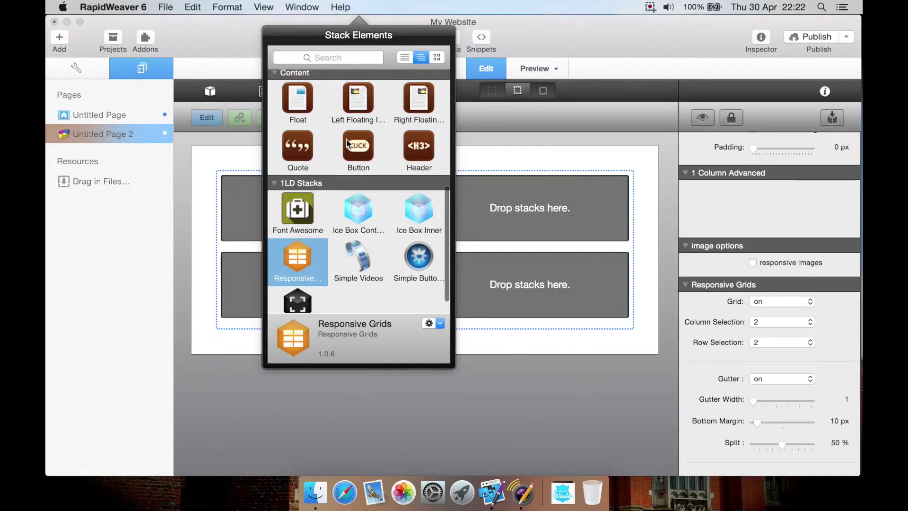
left_click_drag(358, 143, 242, 197)
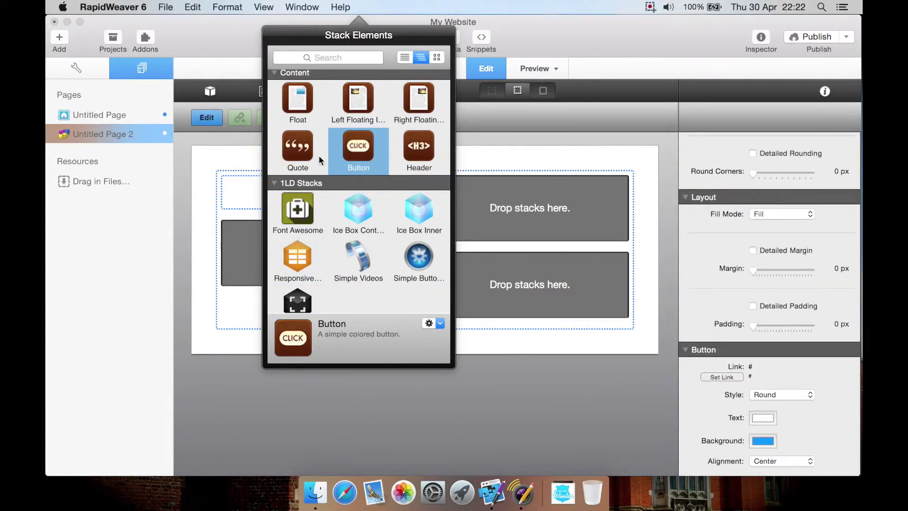
left_click_drag(358, 146, 509, 213)
left_click(527, 161)
Preview Untitled Page 2 at Full Width with both Change Me buttons side by side.
left_click(529, 77)
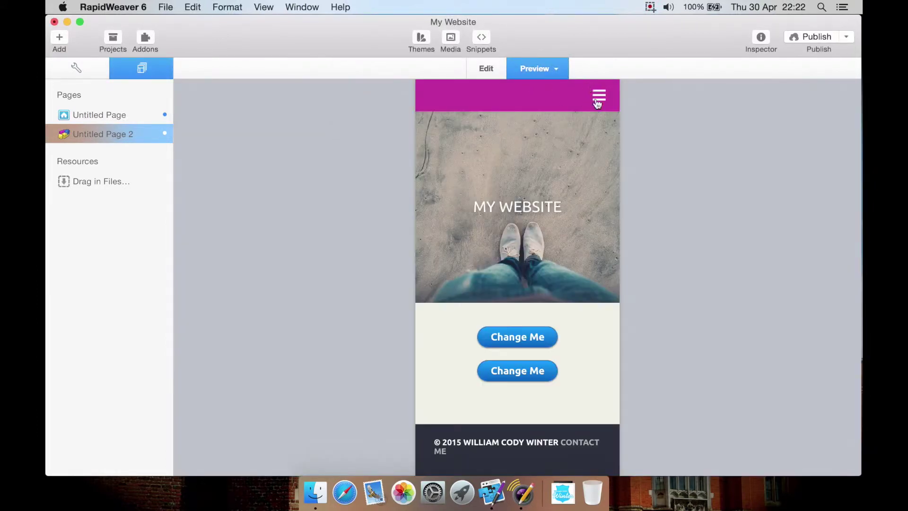
left_click(556, 70)
left_click(554, 94)
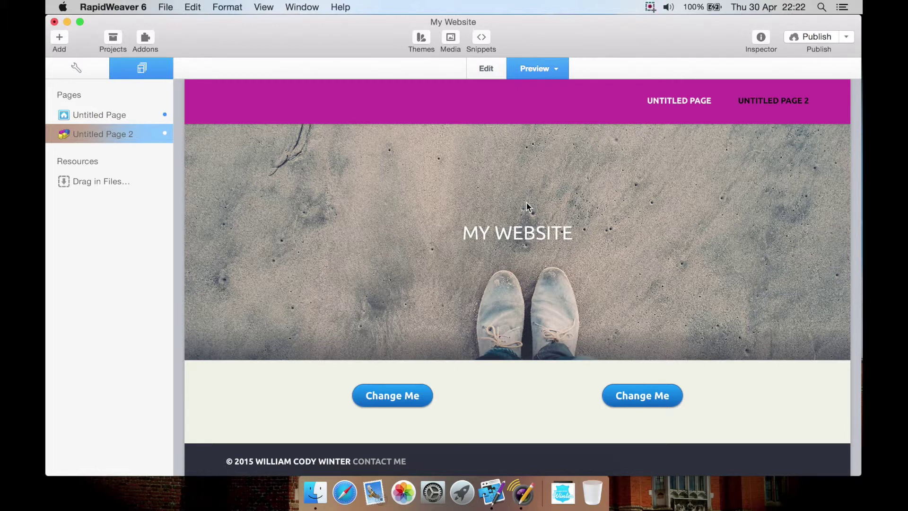
Preview the page at iPad Portrait width to check the buttons stack vertically.
left_click(554, 72)
left_click(532, 130)
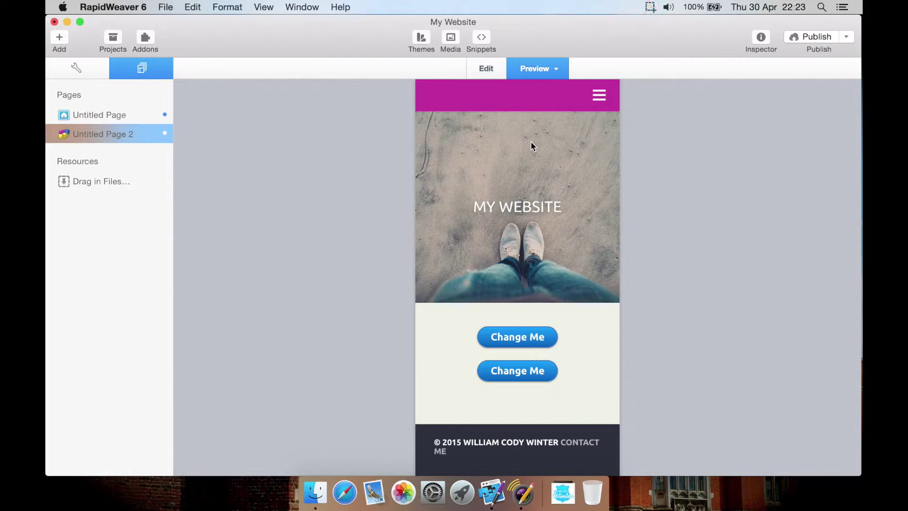
Preview Untitled Page 2 at Full Width, iPad Landscape, iPad Portrait and iPhone, then return to Full Width.
left_click(556, 69)
left_click(546, 97)
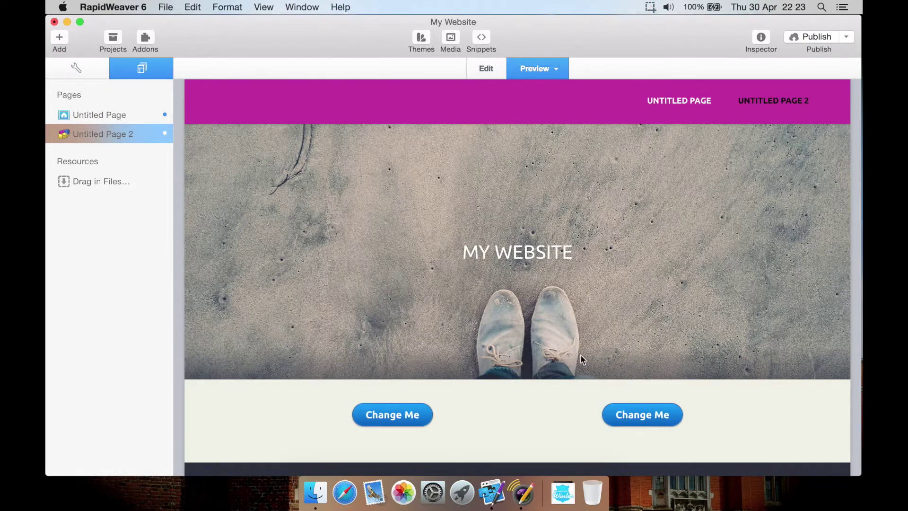
left_click(540, 71)
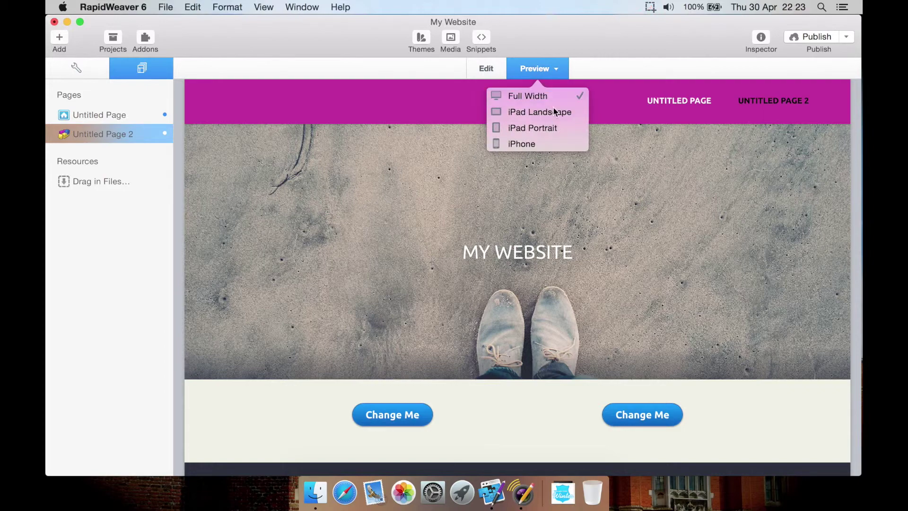
left_click(555, 112)
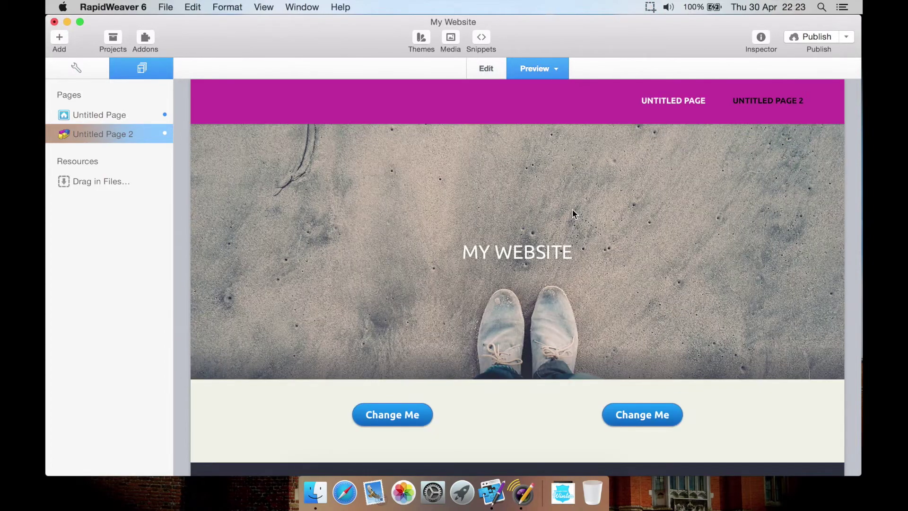
left_click(546, 66)
left_click(545, 123)
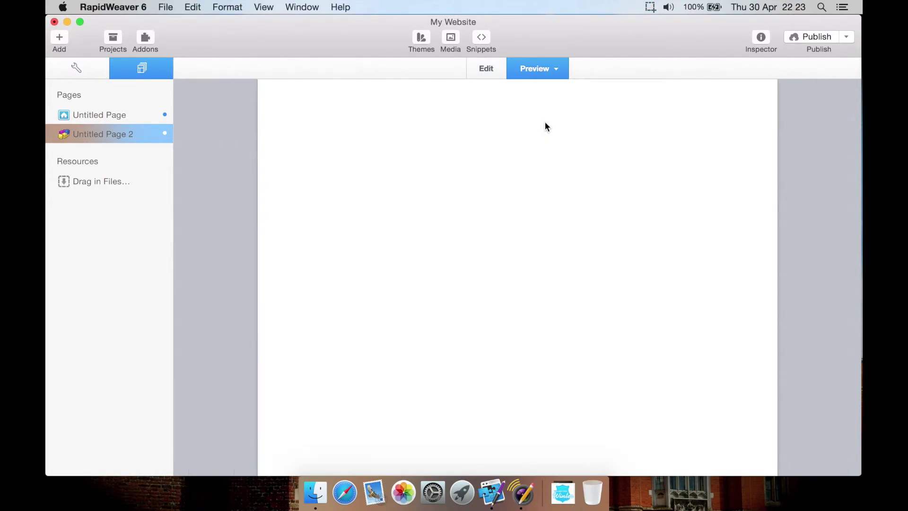
left_click(549, 68)
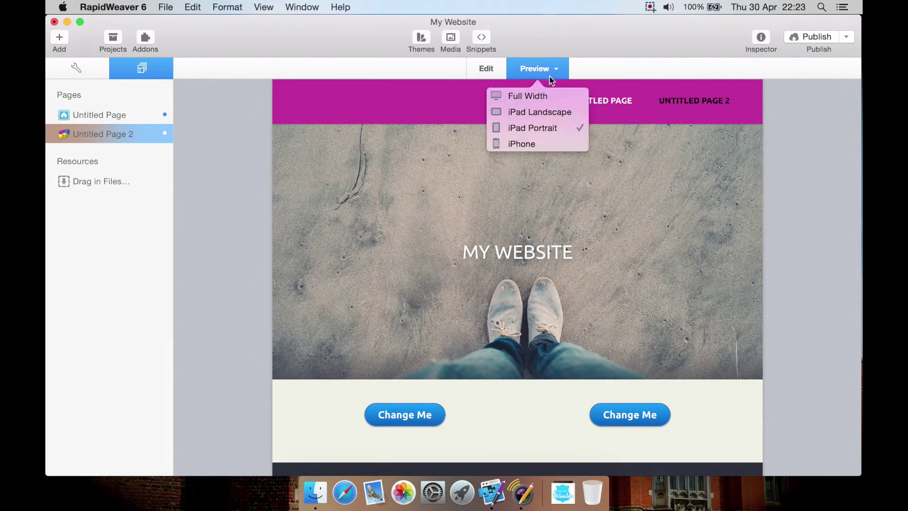
left_click(540, 139)
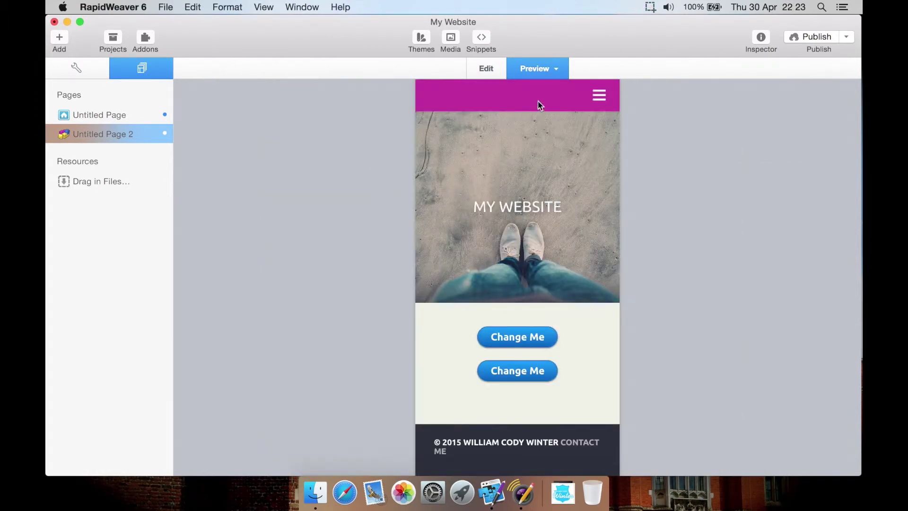
left_click(538, 70)
left_click(520, 93)
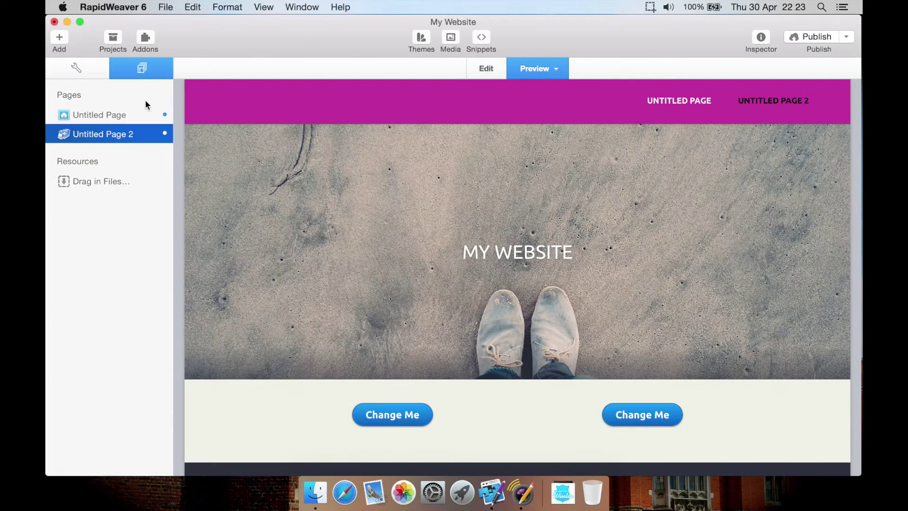
Preview the first Untitled Page at iPhone size, then return to Full Width.
left_click(143, 112)
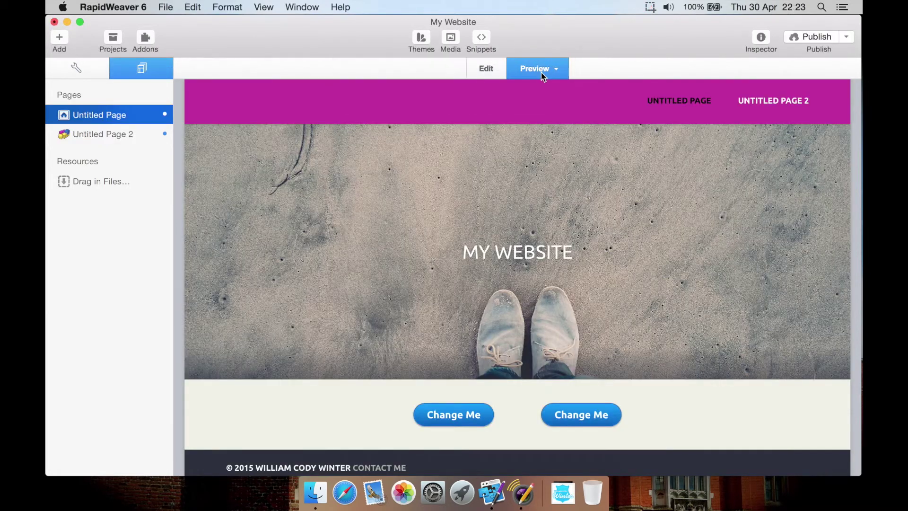
left_click(545, 69)
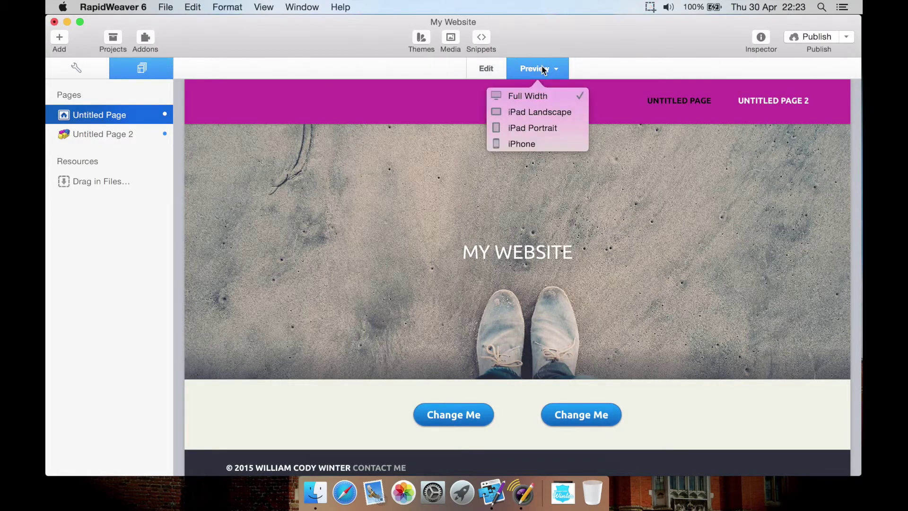
left_click(539, 143)
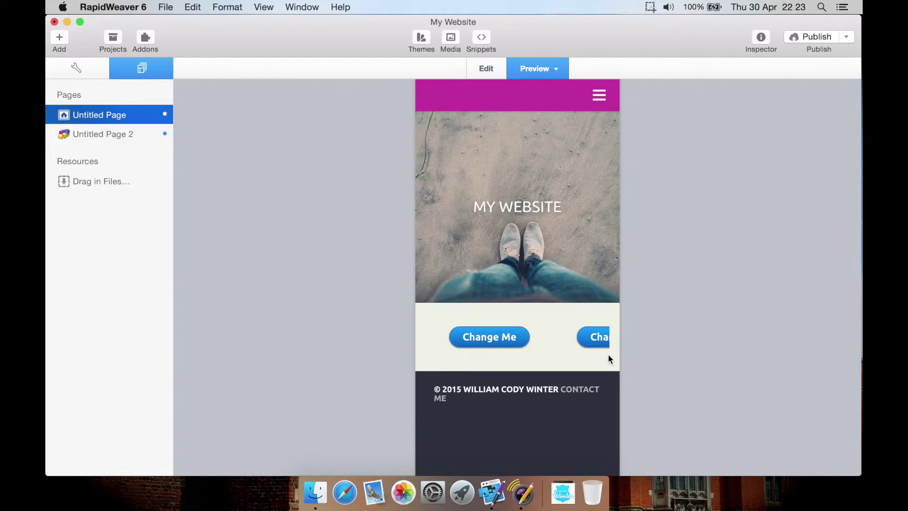
left_click(531, 71)
left_click(528, 93)
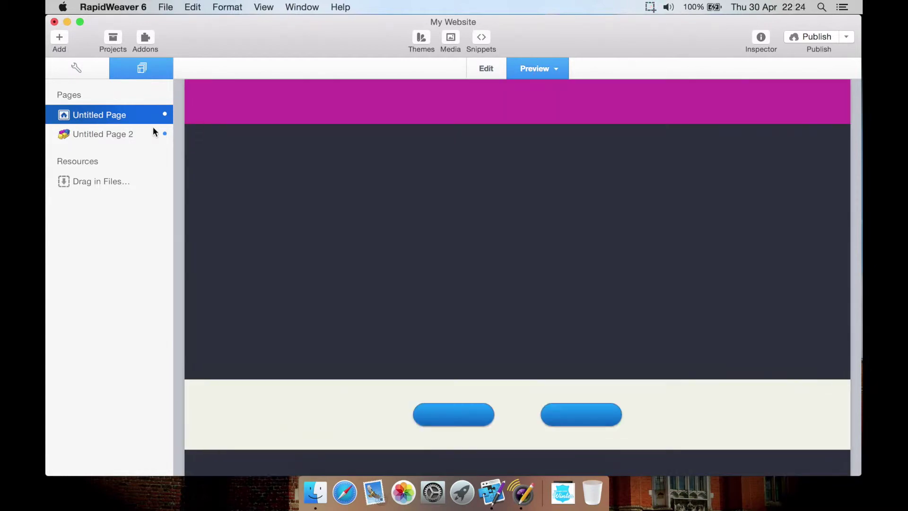
Edit Untitled Page 2 and select its Responsive Grids stack to show its inspector settings.
left_click(152, 128)
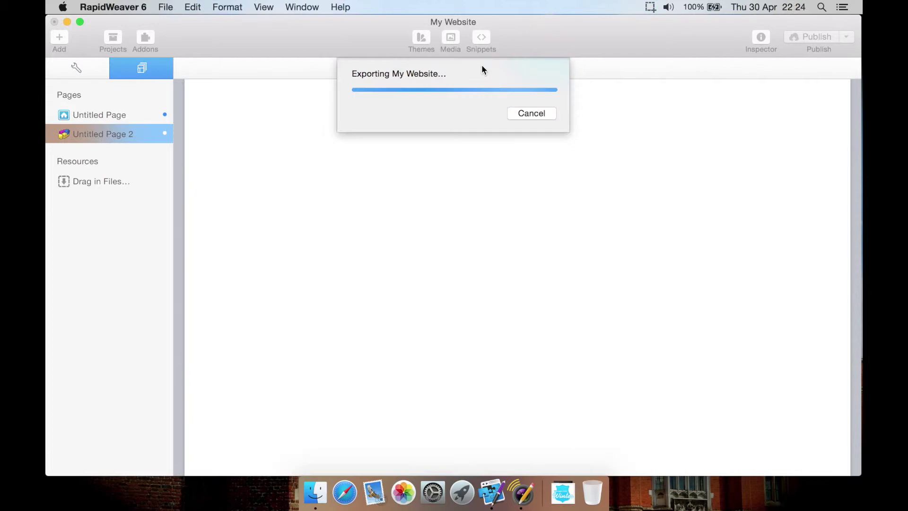
left_click(487, 68)
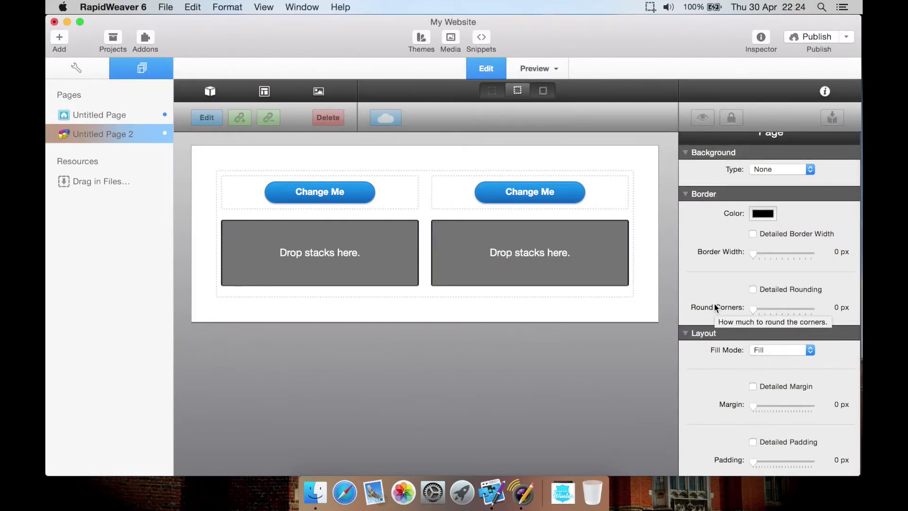
left_click(632, 205)
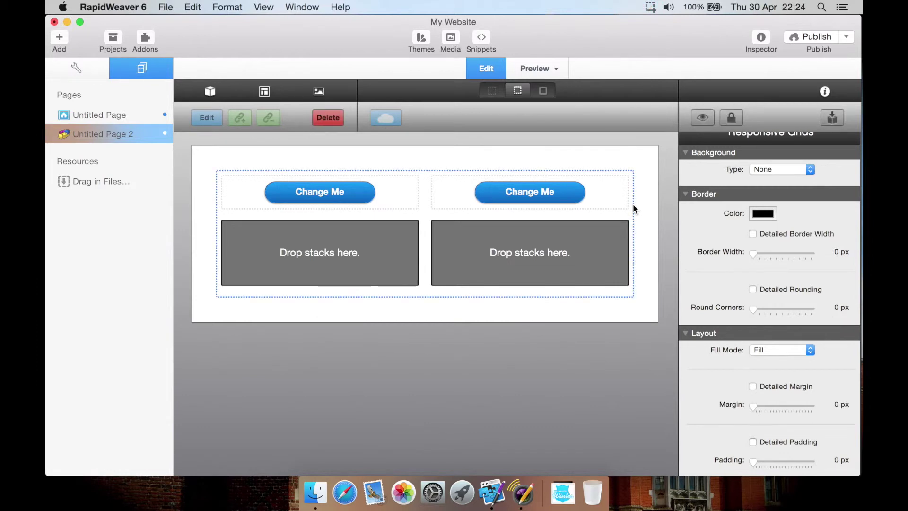
scroll(692, 186, "up", 2)
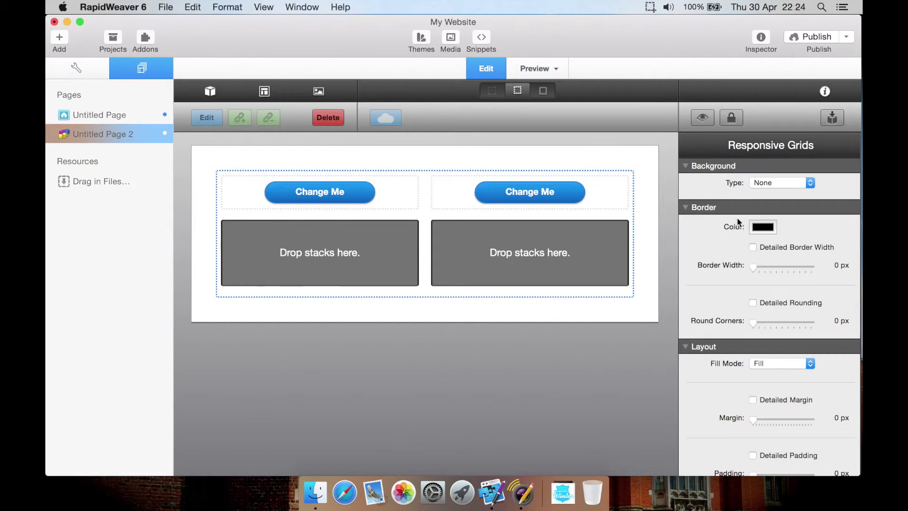
left_click(799, 182)
left_click(789, 186)
left_click(782, 186)
left_click(787, 194)
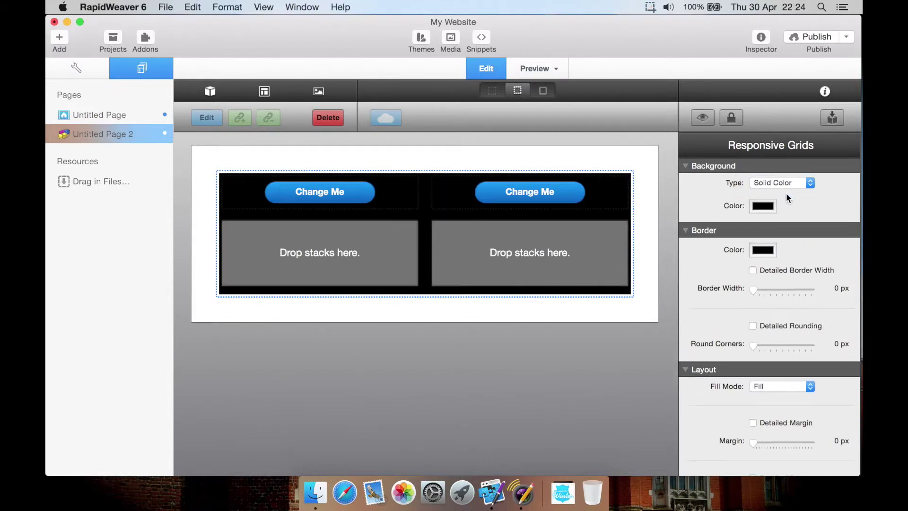
left_click(781, 185)
left_click(771, 172)
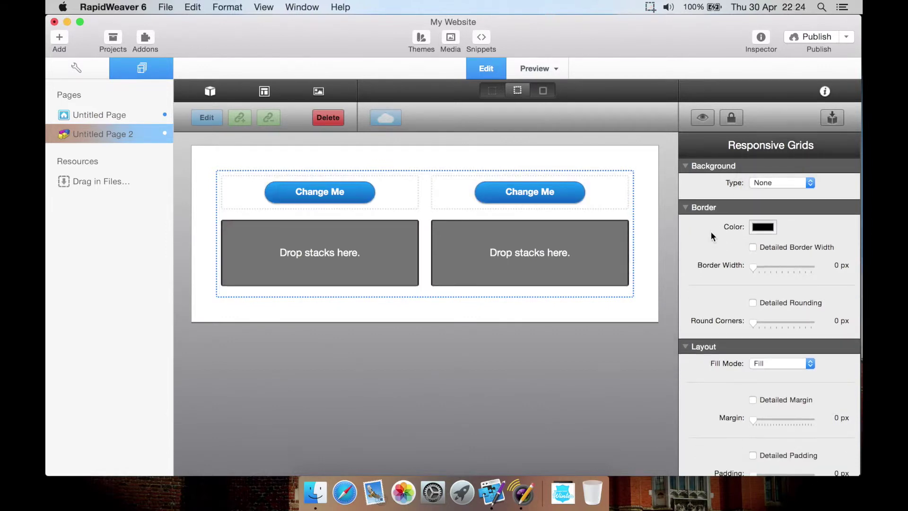
scroll(716, 243, "down", 1)
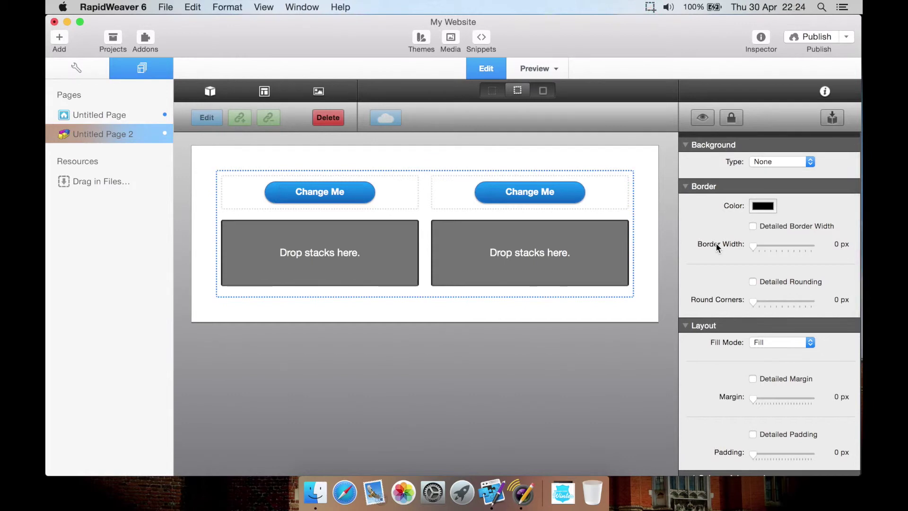
scroll(704, 293, "down", 2)
scroll(701, 307, "down", 3)
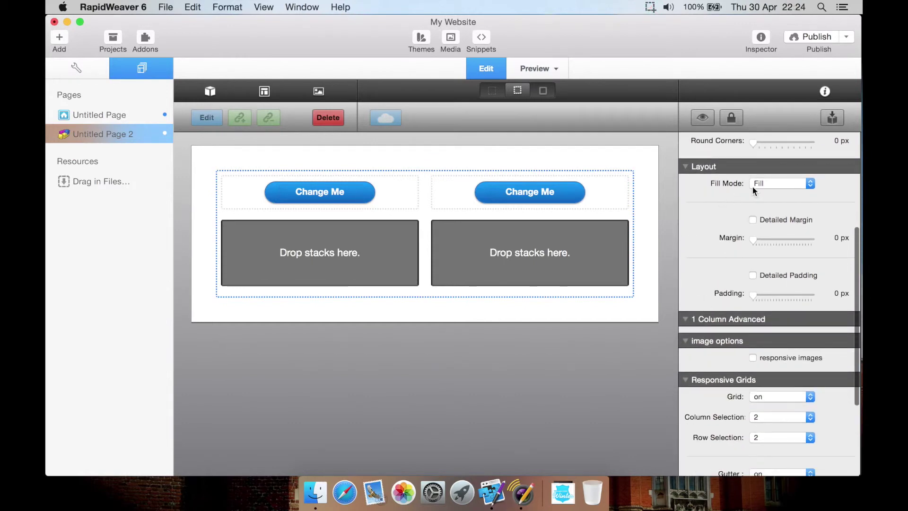
left_click(776, 187)
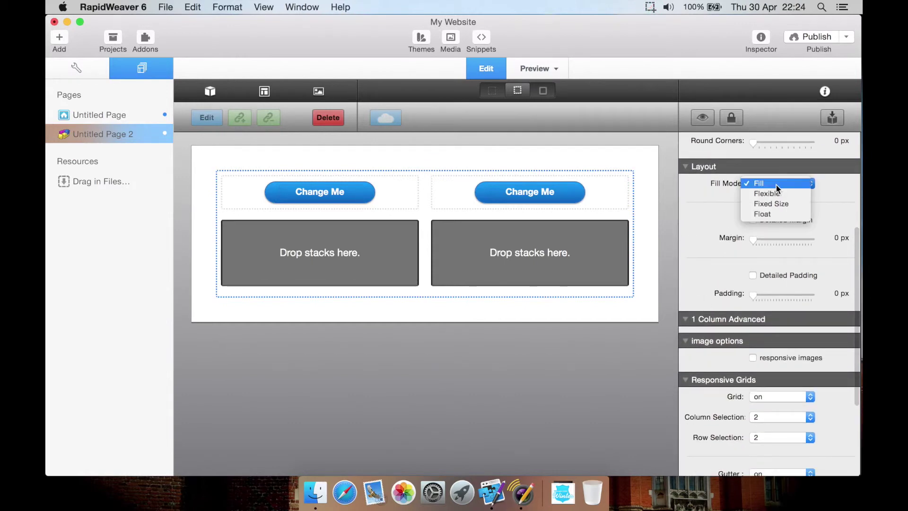
left_click(721, 204)
scroll(721, 208, "down", 3)
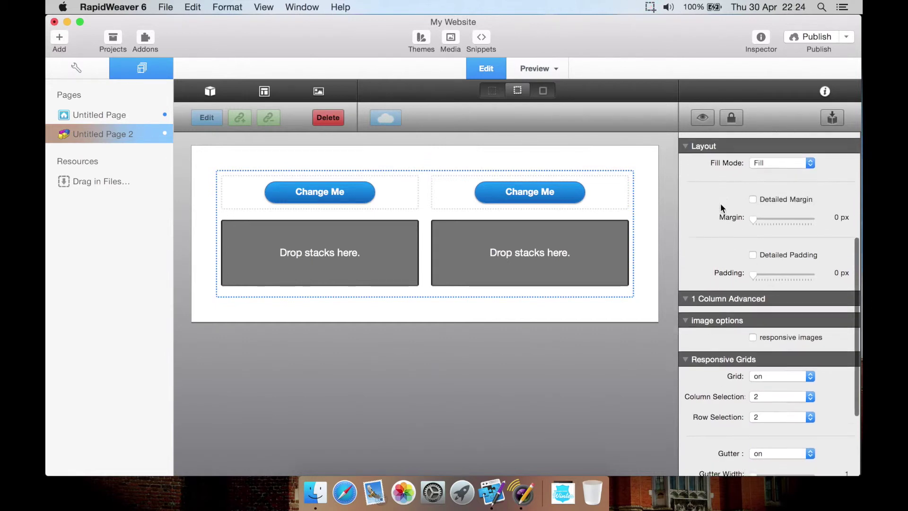
left_click(686, 291)
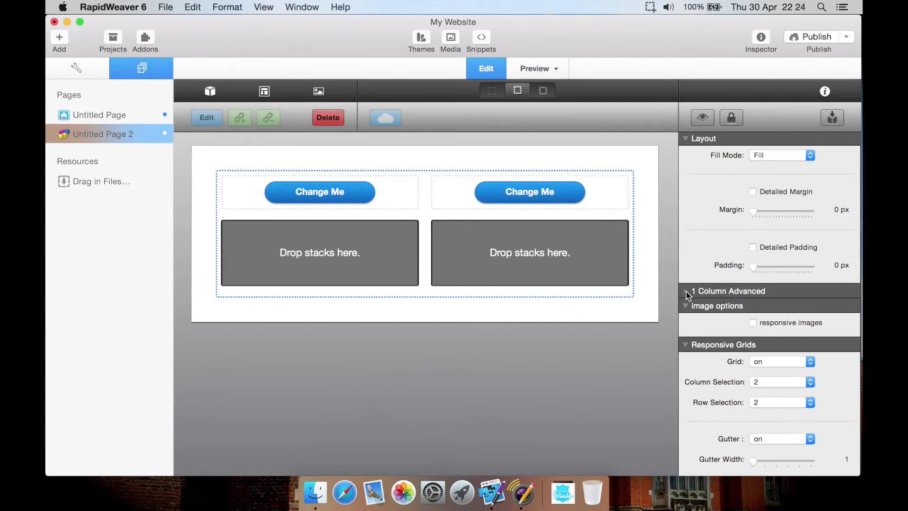
scroll(733, 303, "down", 3)
left_click(762, 300)
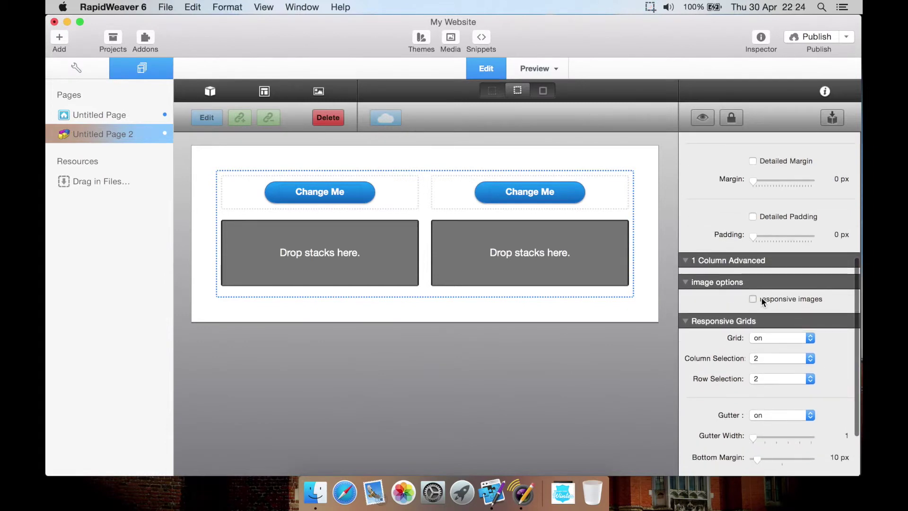
left_click(761, 301)
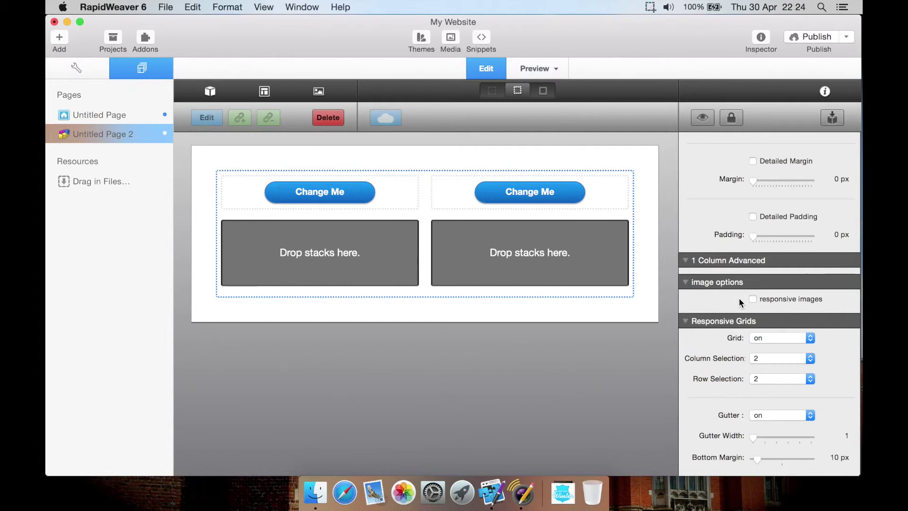
scroll(739, 297, "down", 3)
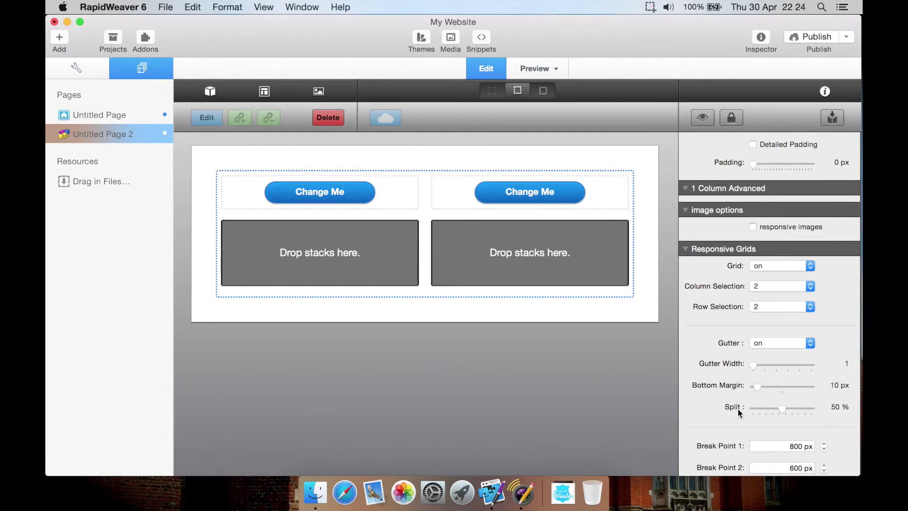
scroll(749, 422, "down", 1)
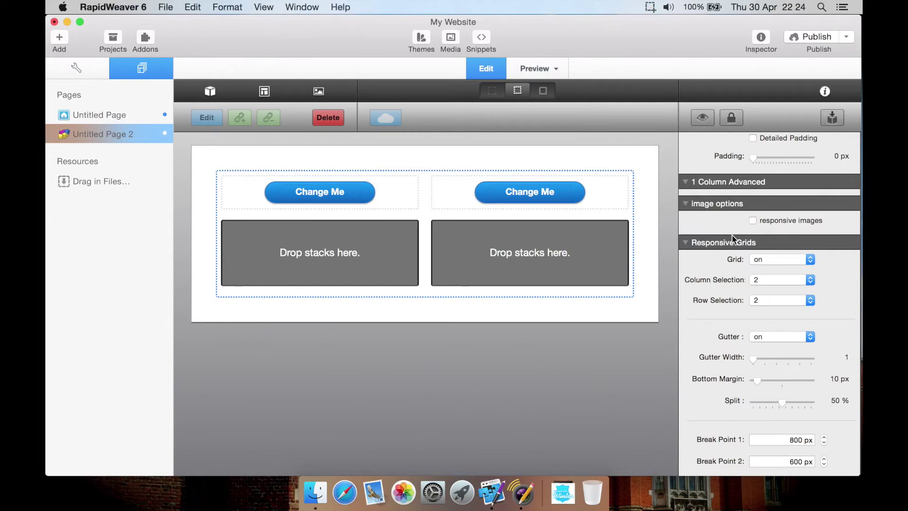
scroll(731, 234, "up", 5)
scroll(731, 234, "up", 10)
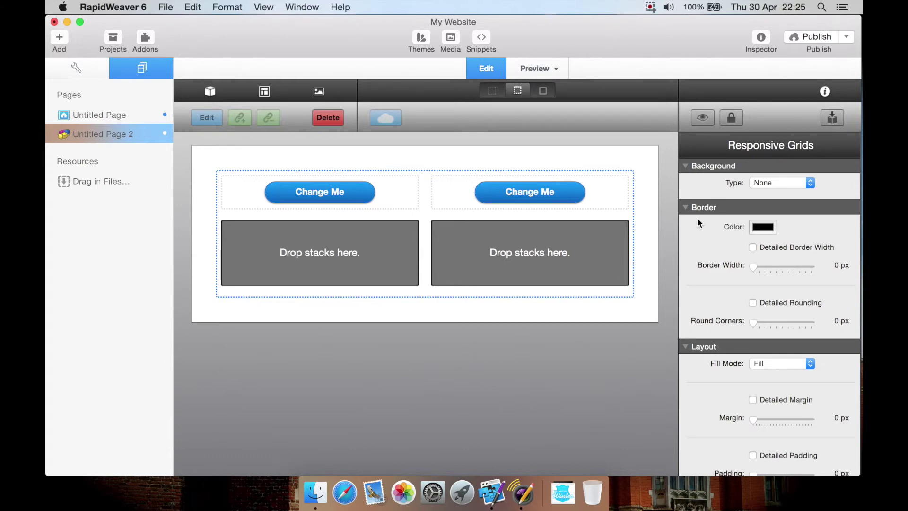
Open the Stack Elements library over Untitled Page 2, listing Columns & Grids and Content stacks.
left_click(215, 94)
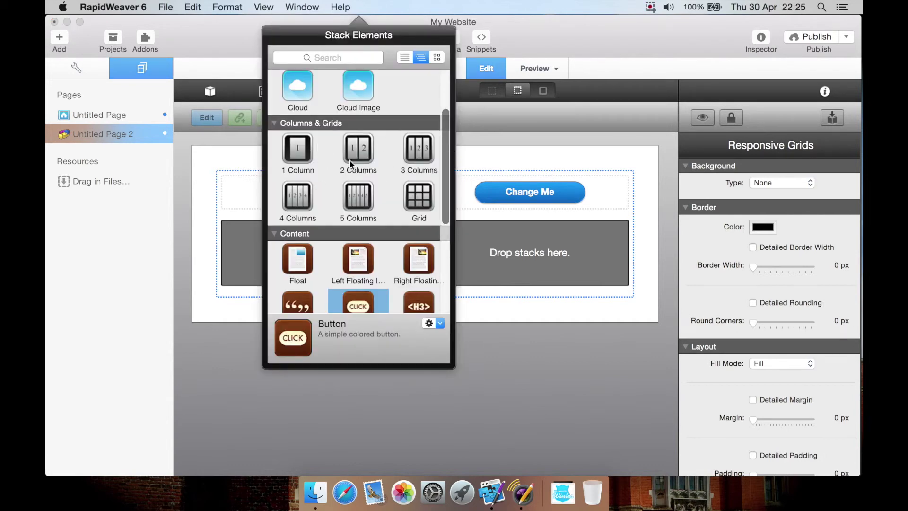